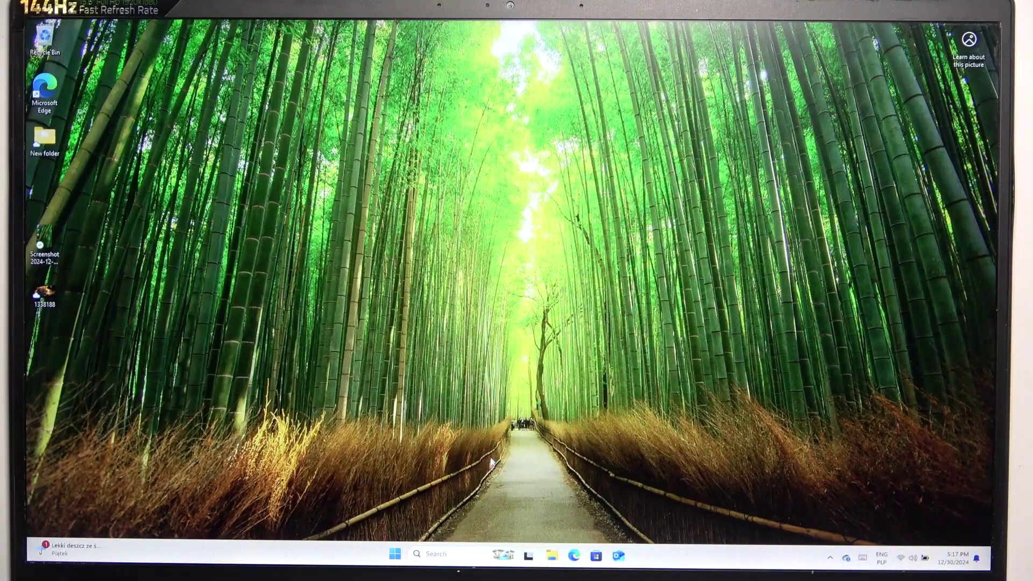
- Open Settings and reach Recovery through Windows Update > Advanced options
{"action": "left_click", "coordinate": [395, 555]}
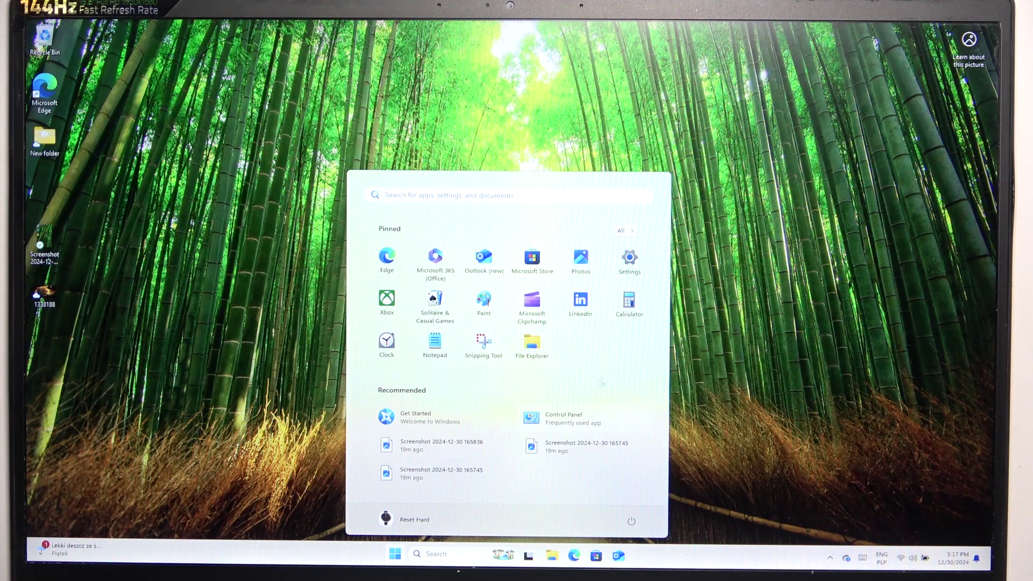
{"action": "left_click", "coordinate": [630, 259]}
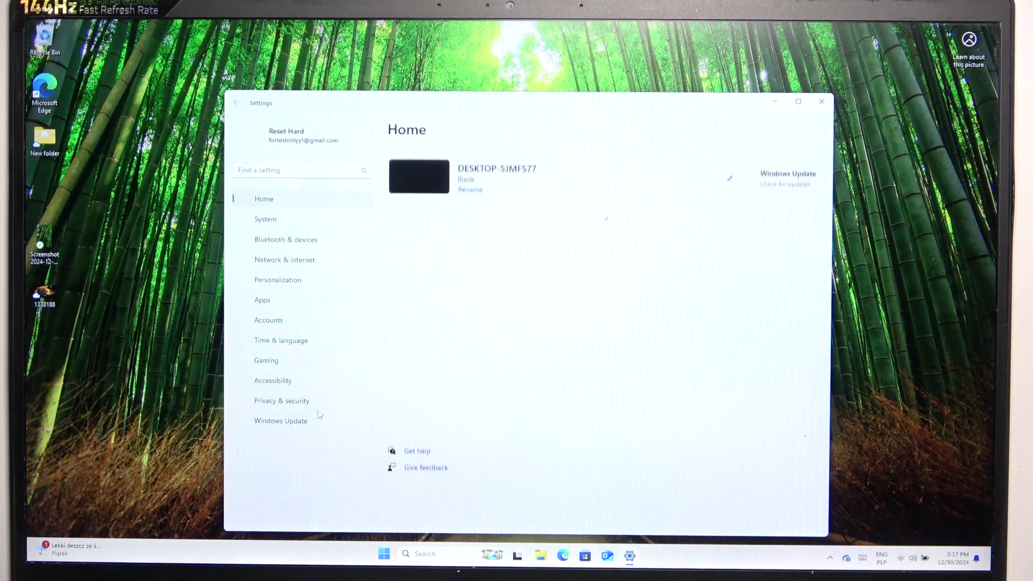
{"action": "left_click", "coordinate": [281, 420]}
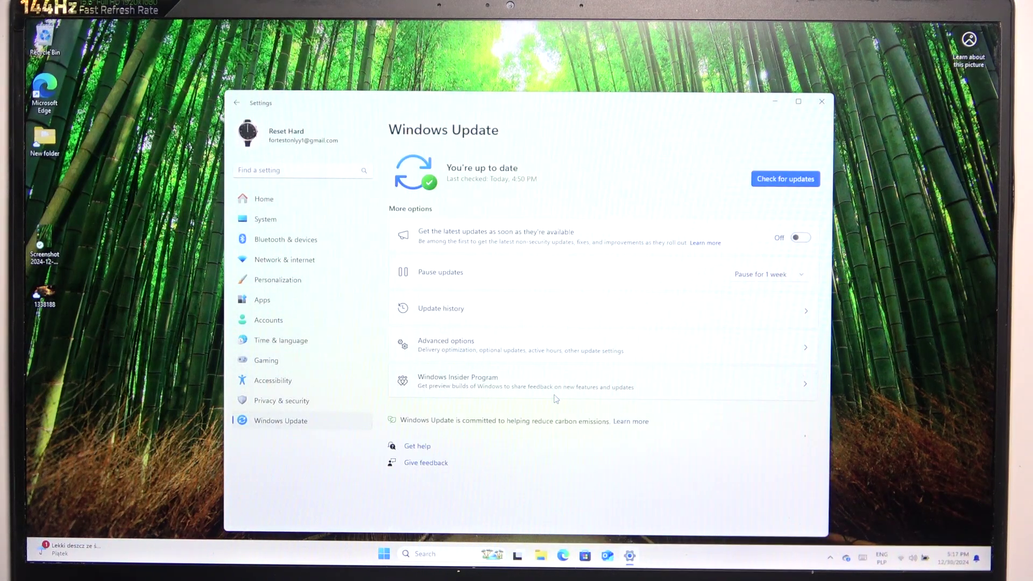
{"action": "left_click", "coordinate": [456, 355]}
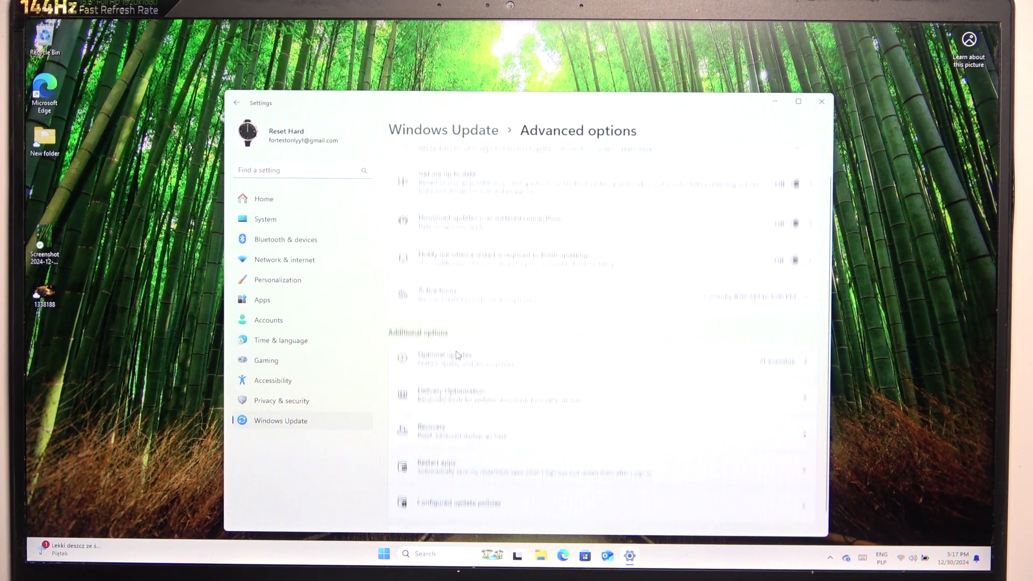
{"action": "left_click", "coordinate": [459, 426]}
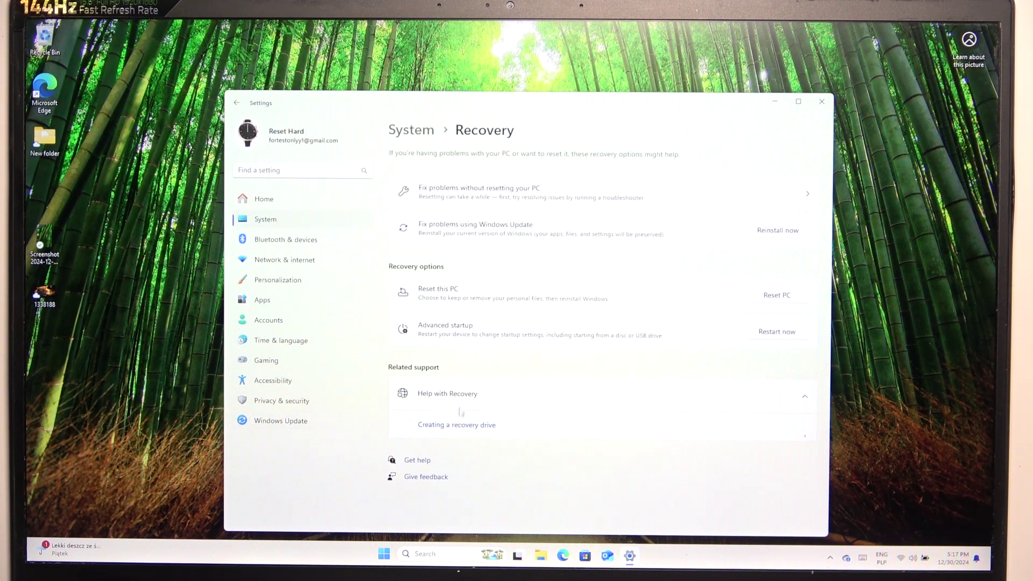
- Start Reset this PC and choose Remove everything
{"action": "left_click", "coordinate": [771, 296]}
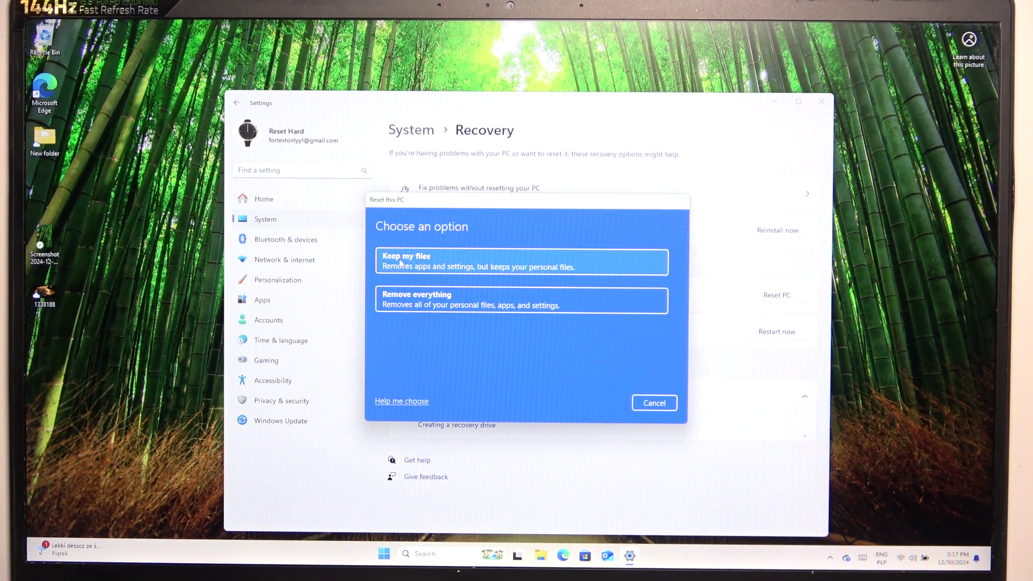
{"action": "left_click", "coordinate": [406, 304]}
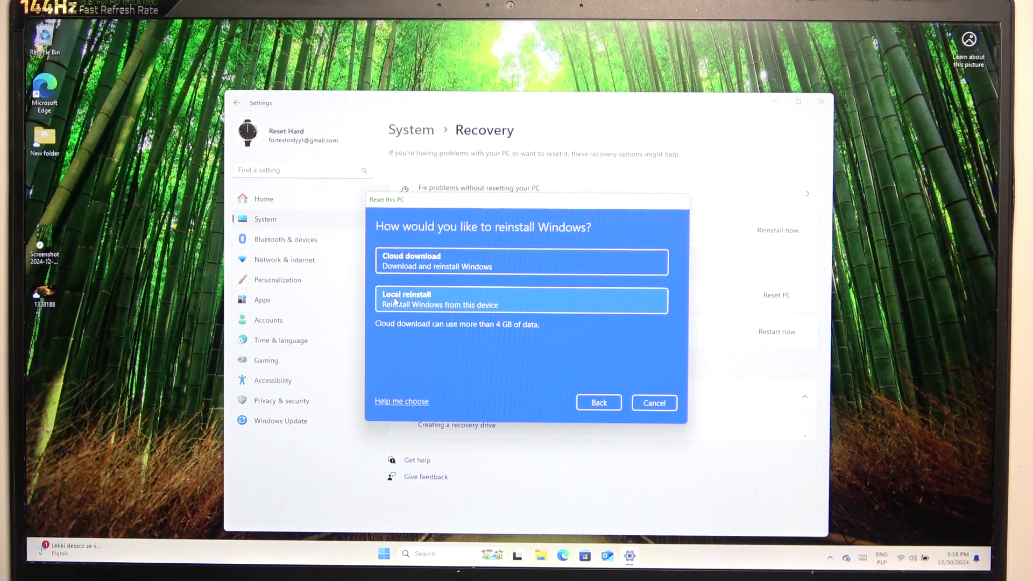
- Choose Local reinstall and leave Clean data set to No in the reset settings
{"action": "left_click", "coordinate": [442, 307]}
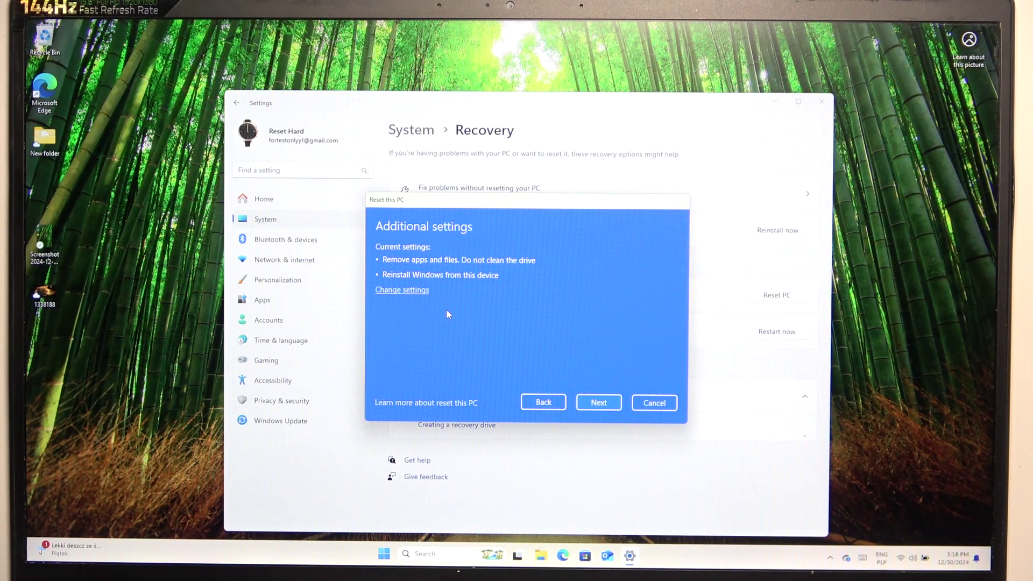
{"action": "left_click", "coordinate": [397, 291]}
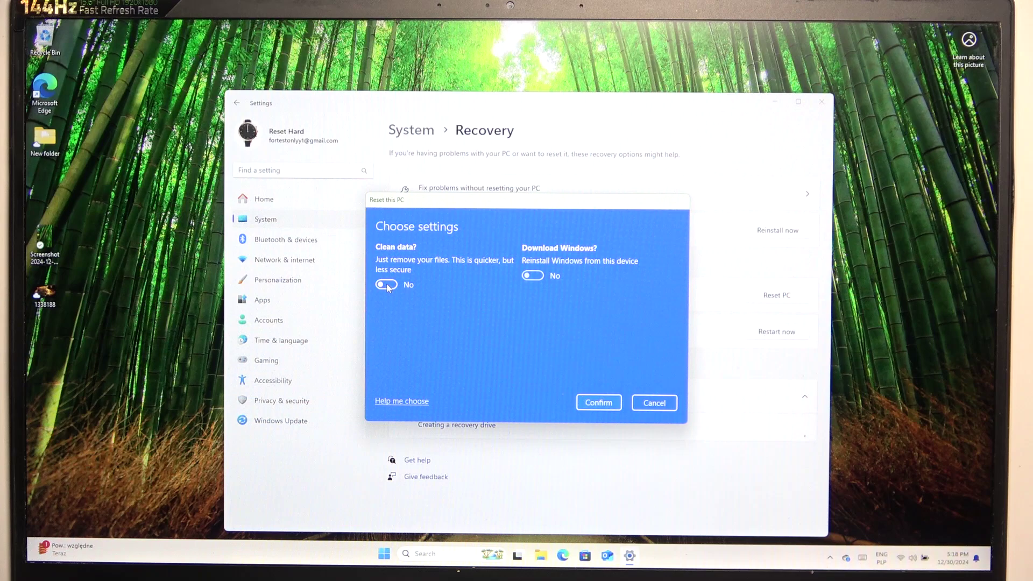
{"action": "left_click", "coordinate": [388, 286]}
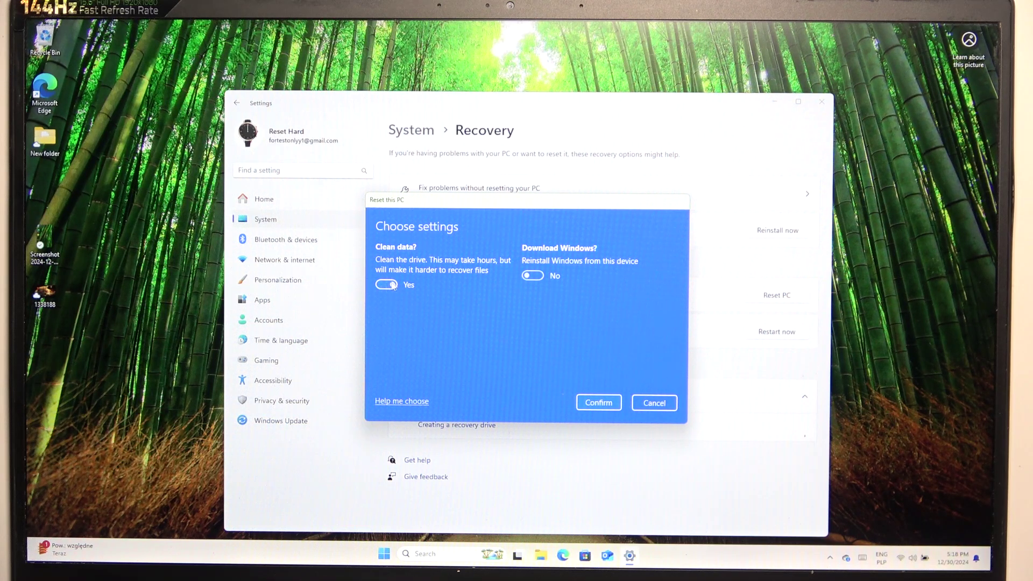
{"action": "left_click", "coordinate": [390, 286]}
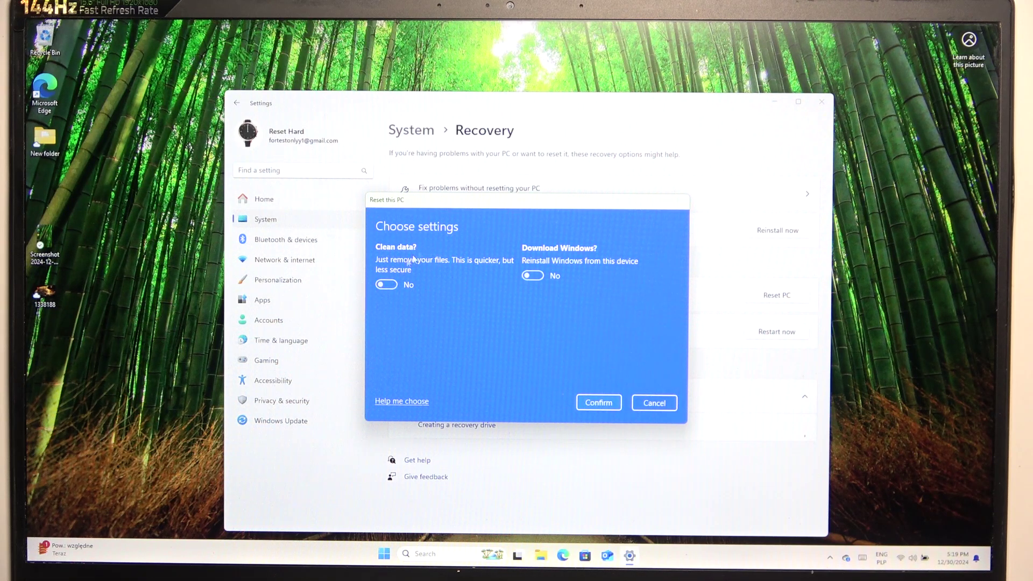
{"action": "left_click", "coordinate": [413, 286]}
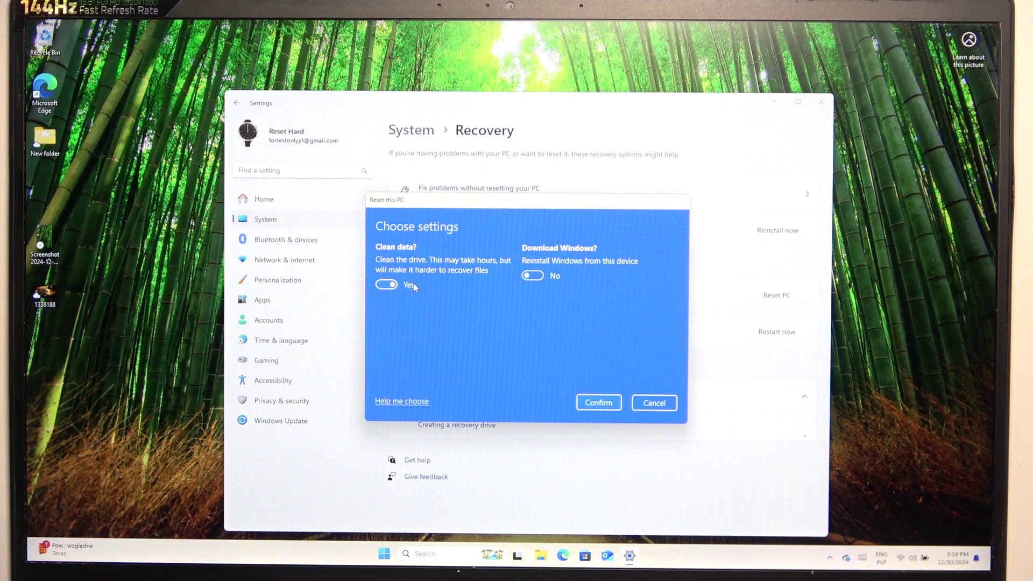
{"action": "left_click", "coordinate": [387, 284]}
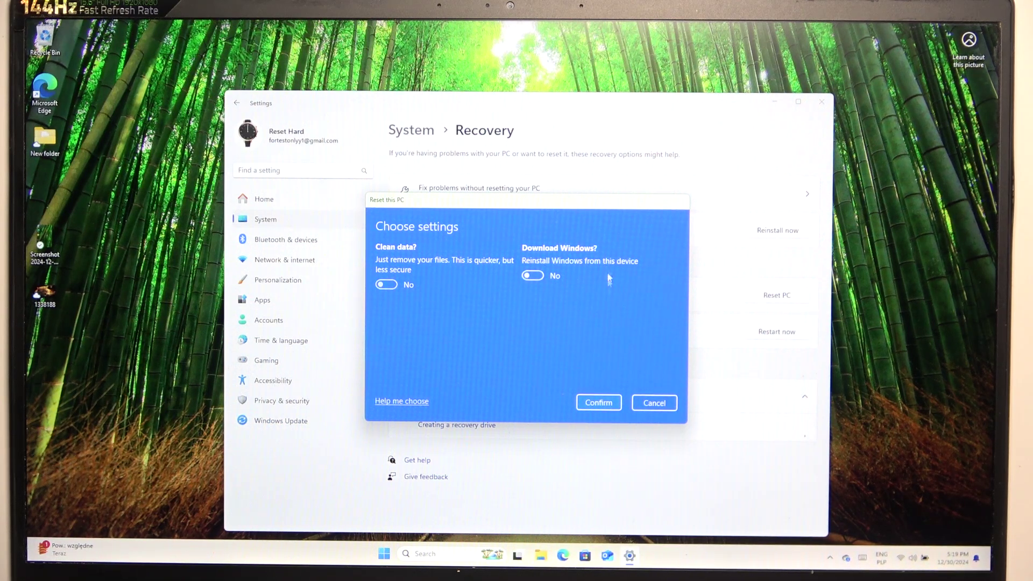
- Confirm the reset settings and advance to the Ready to reset this PC summary
{"action": "left_click", "coordinate": [597, 403]}
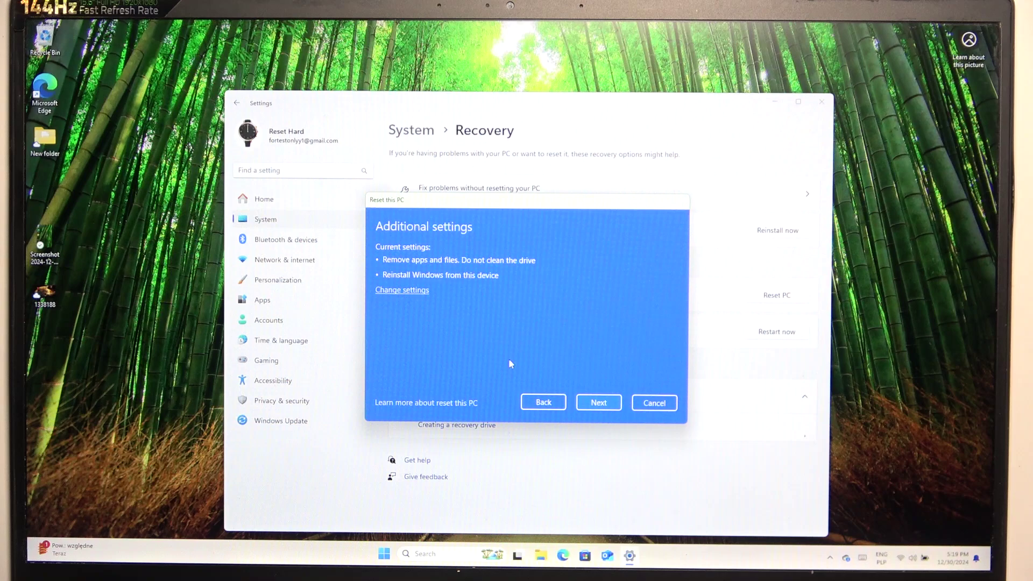
{"action": "left_click", "coordinate": [605, 408]}
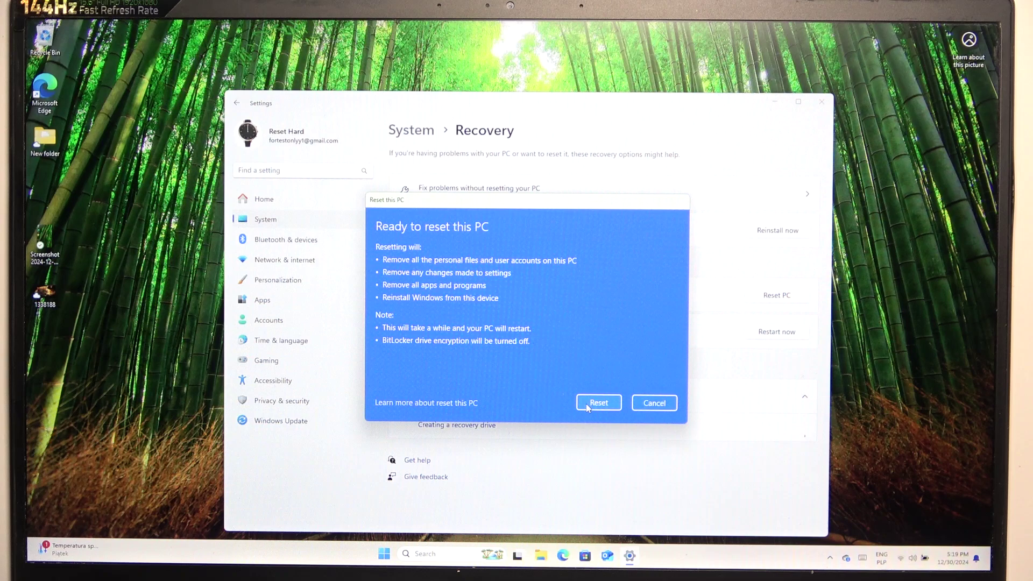
- Start the remove-everything factory reset and let Windows reinstall
{"action": "left_click", "coordinate": [588, 406]}
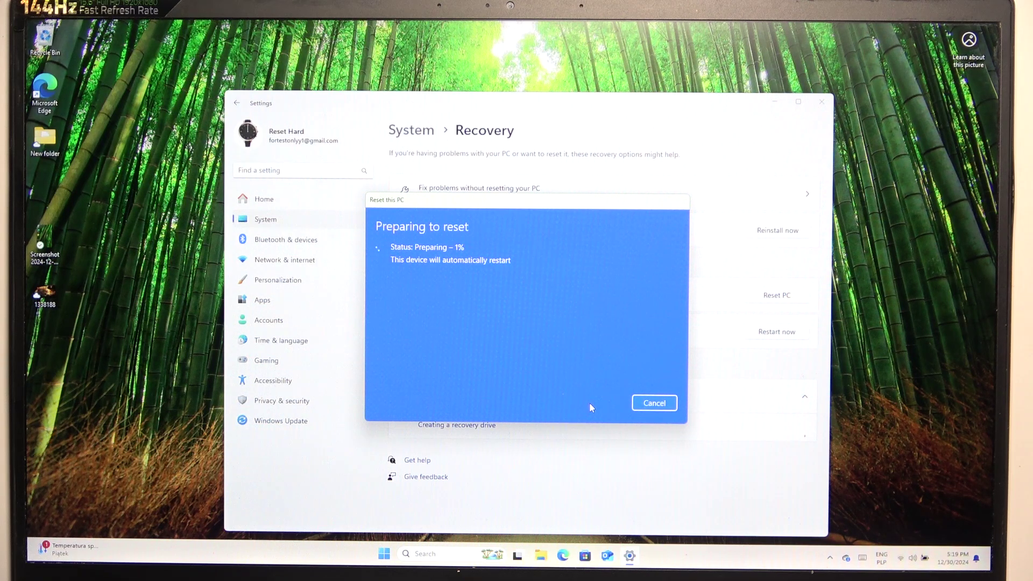